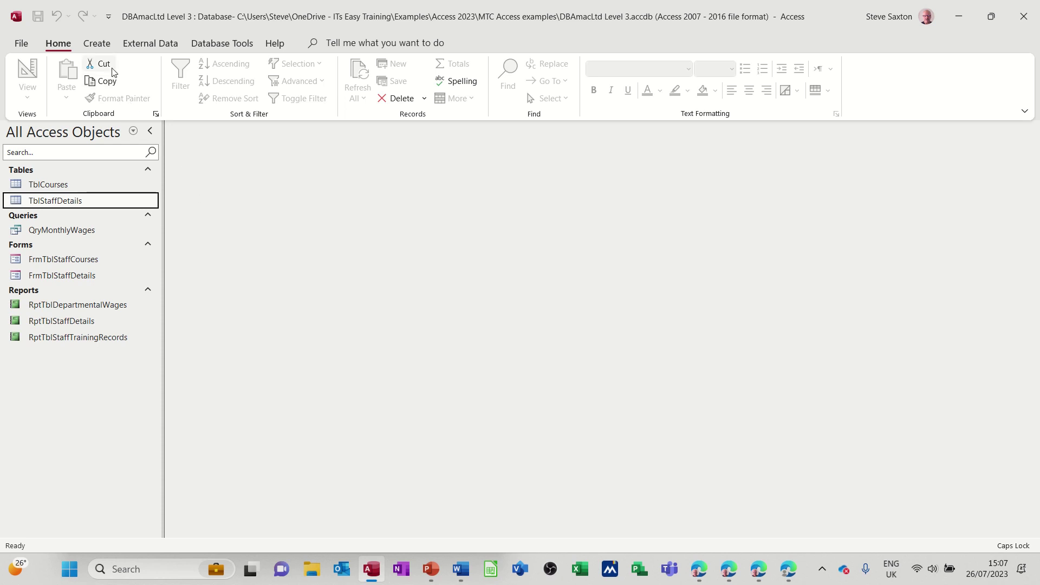
Open TblStaffDetails in Datasheet View to show its 10 staff records.
double_click(56, 202)
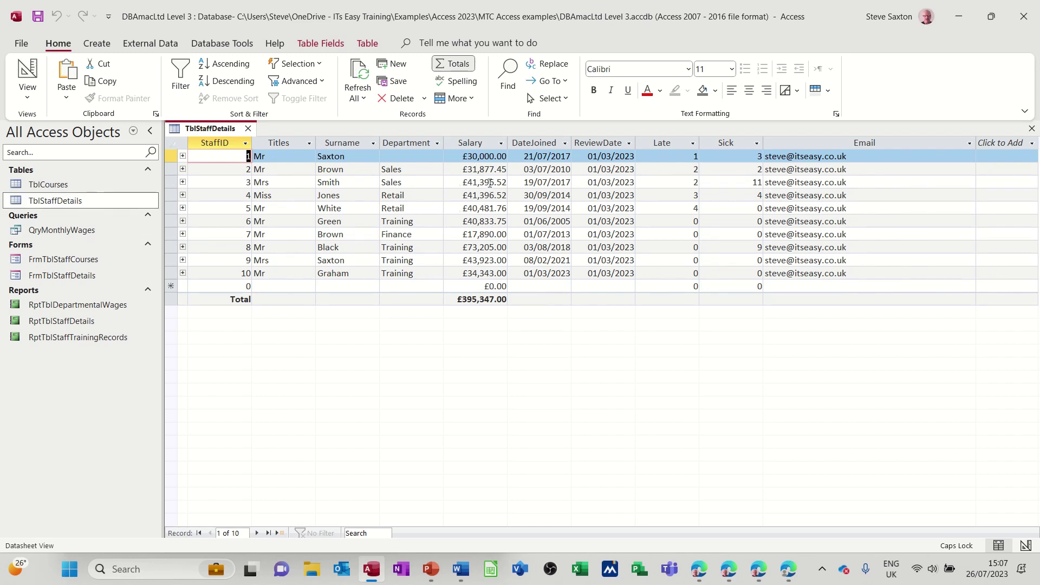
Close the table and create a blank design report with TblStaffDetails as its record source, listing its fields.
left_click(248, 128)
left_click(108, 43)
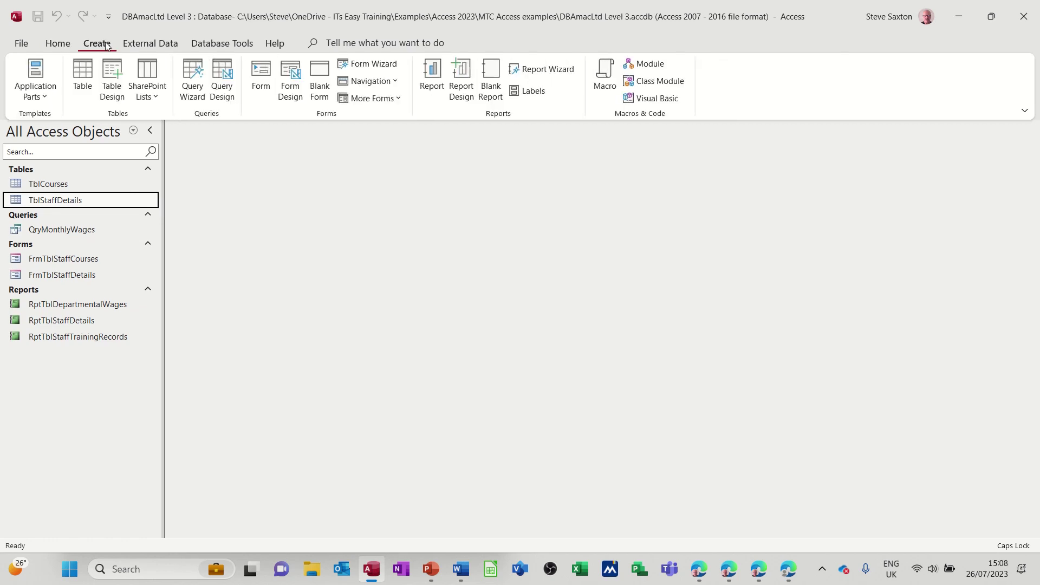
left_click(462, 80)
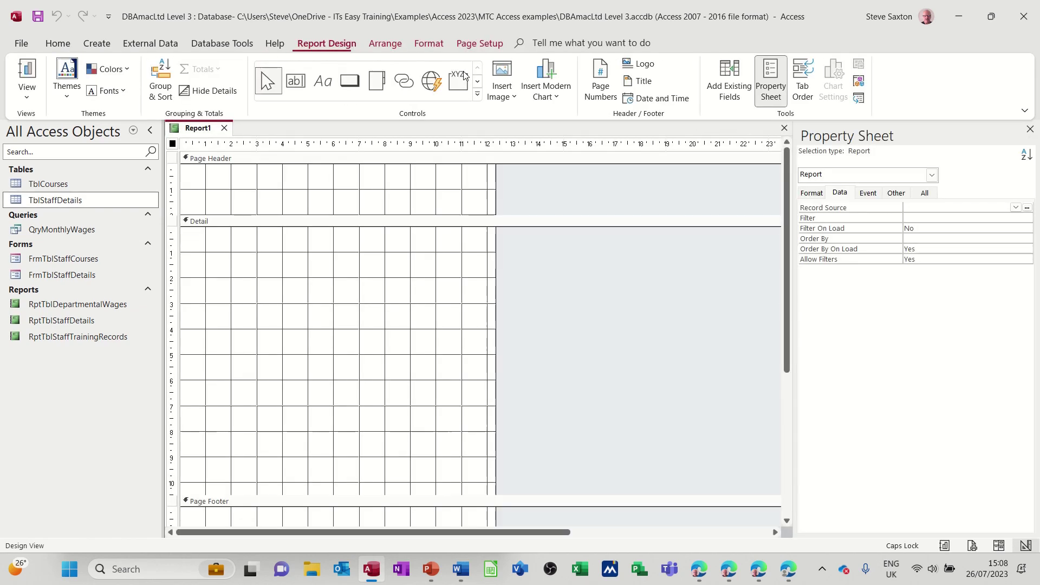
left_click(1015, 207)
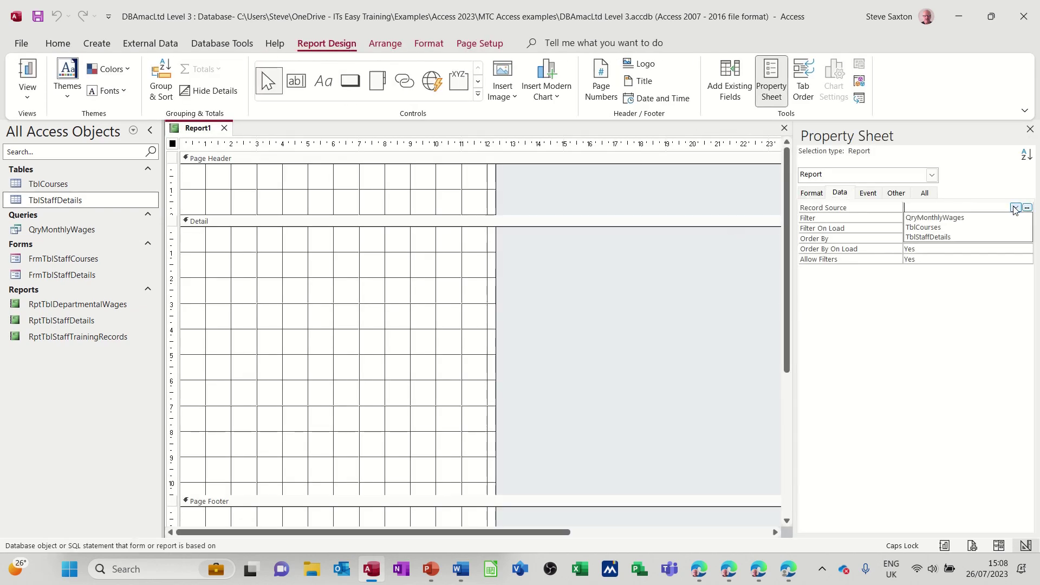
left_click(970, 238)
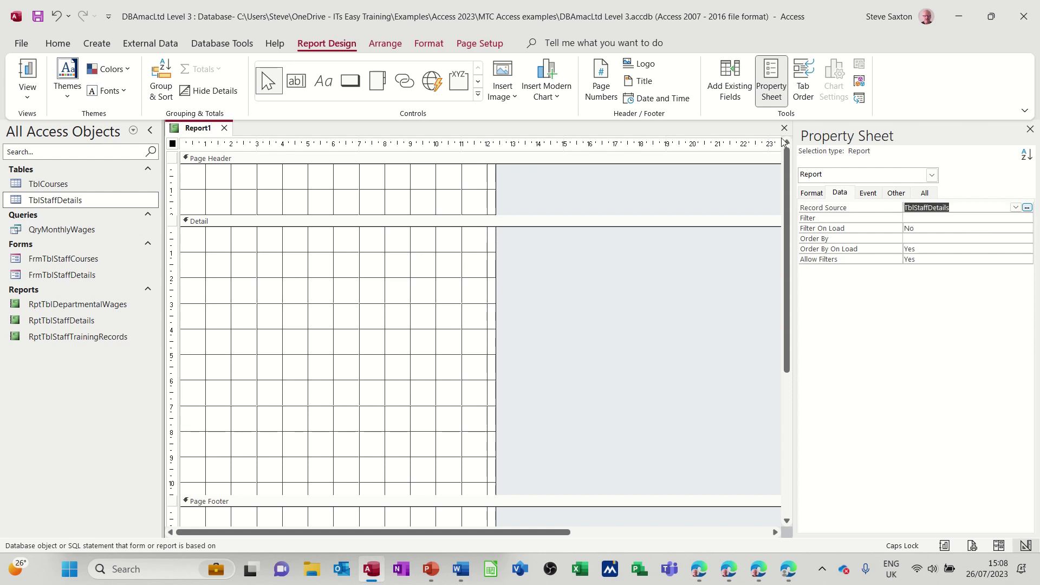
left_click(736, 87)
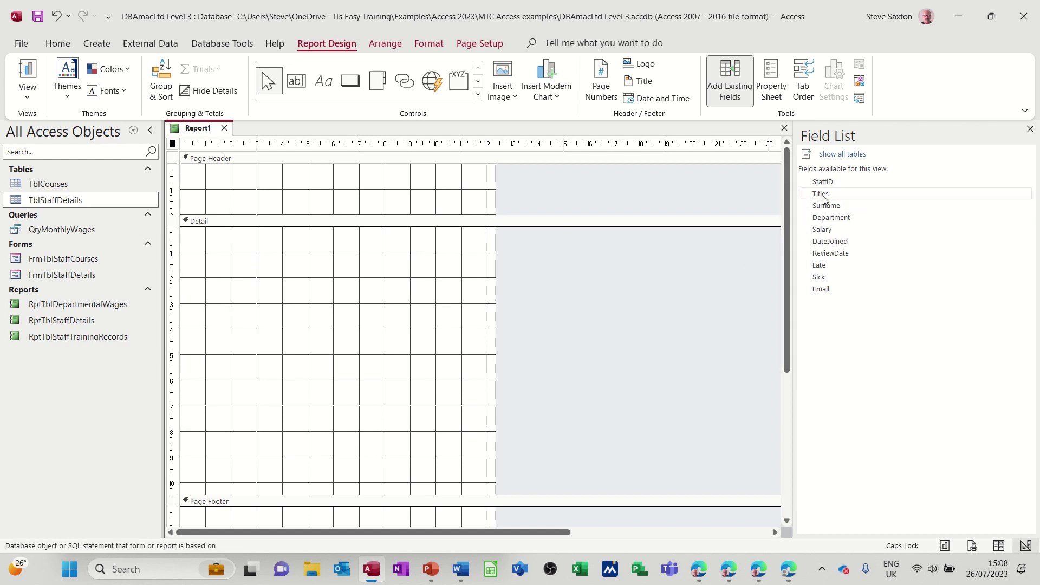
Add Titles and Surname to Detail, delete their labels, and line both boxes up top-left.
left_click_drag(824, 195, 260, 250)
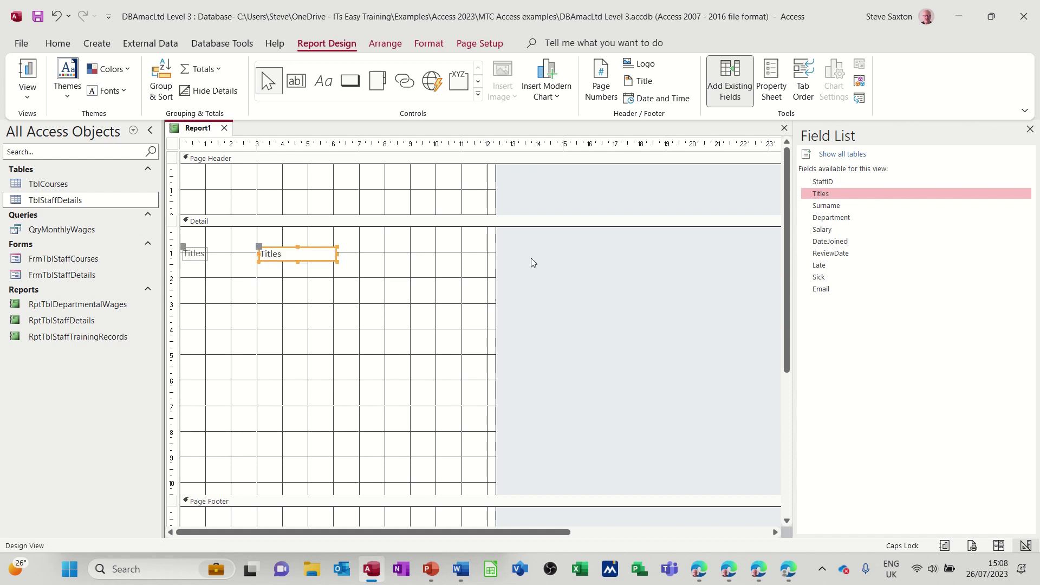
left_click_drag(820, 207, 423, 250)
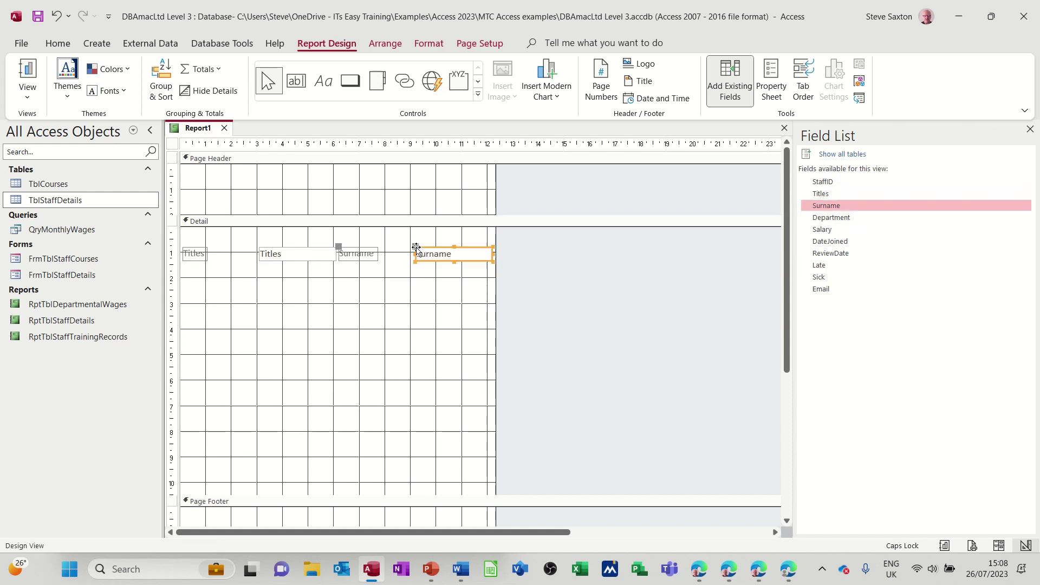
left_click(203, 258)
key("Delete")
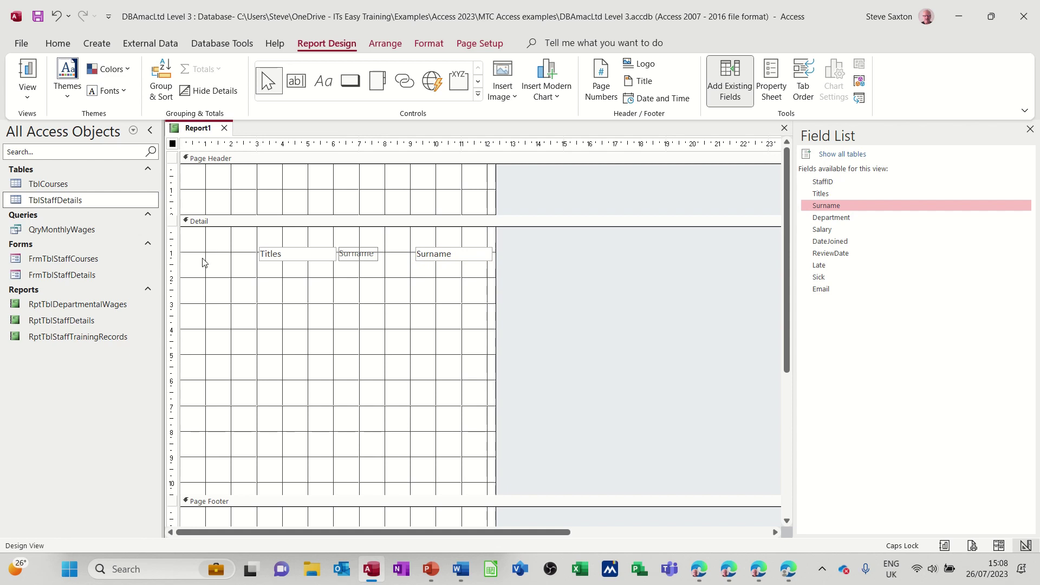
left_click(368, 256)
key("Delete")
left_click_drag(317, 251, 259, 230)
left_click_drag(425, 249, 293, 230)
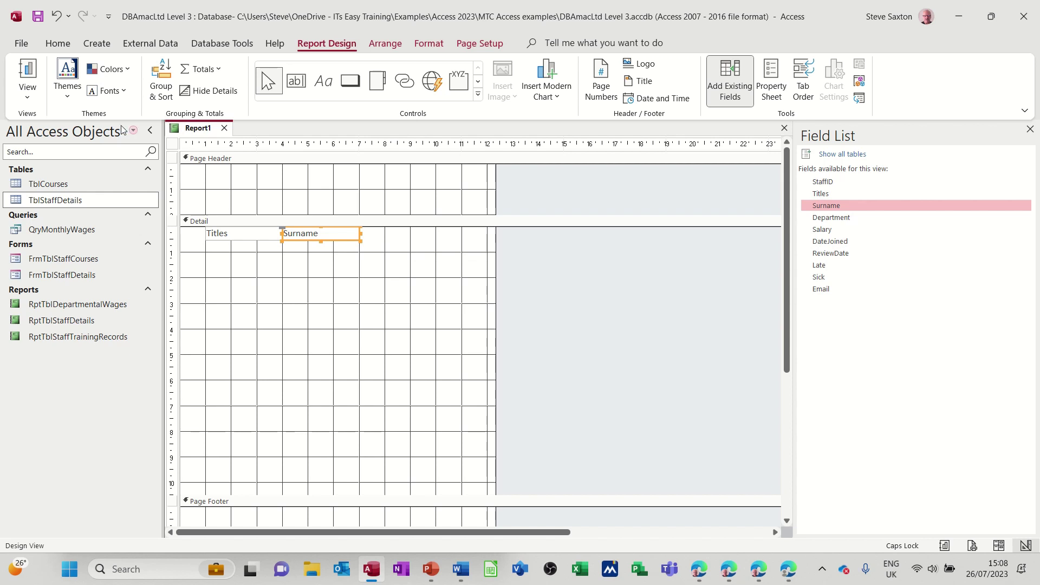
left_click(27, 70)
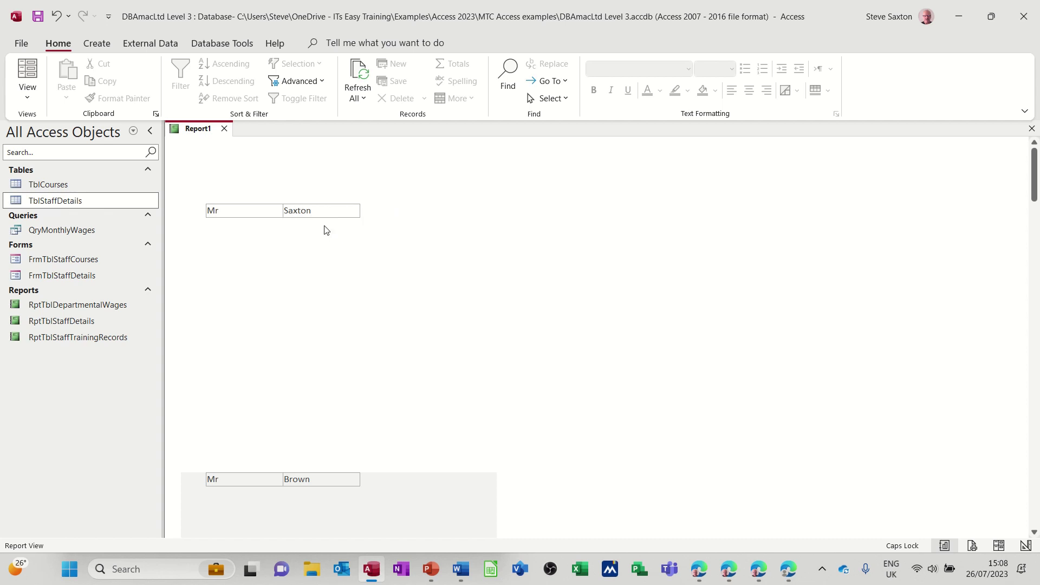
left_click(27, 96)
left_click(51, 219)
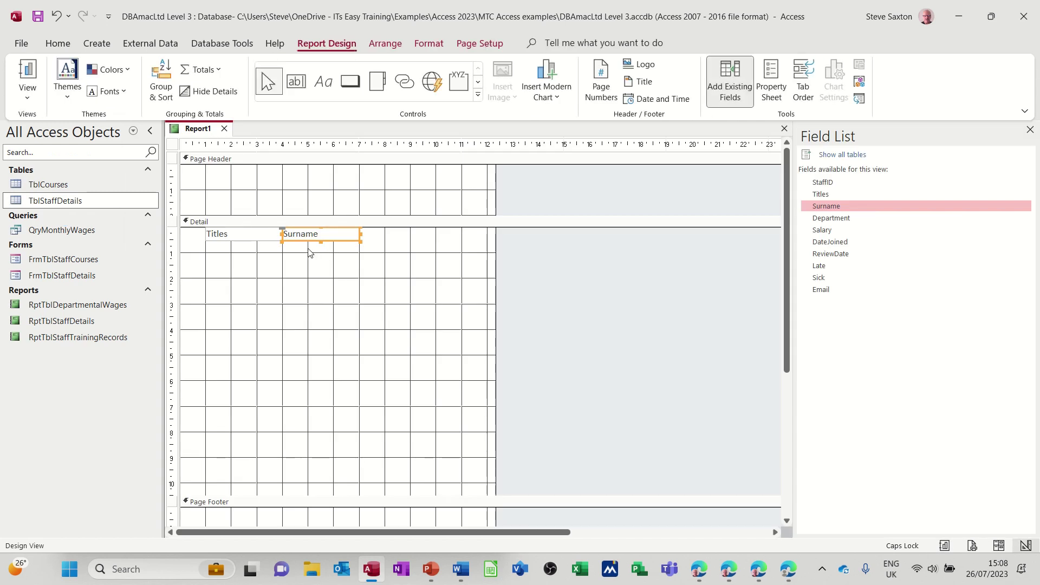
left_click(245, 266)
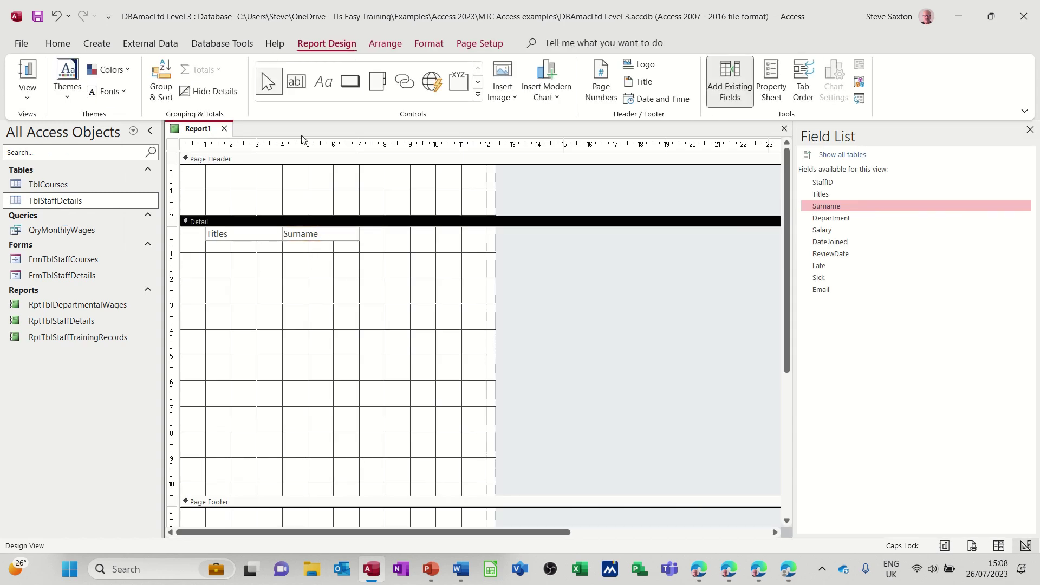
Draw a large unbound text box below the fields and delete its Text2 label.
left_click(297, 83)
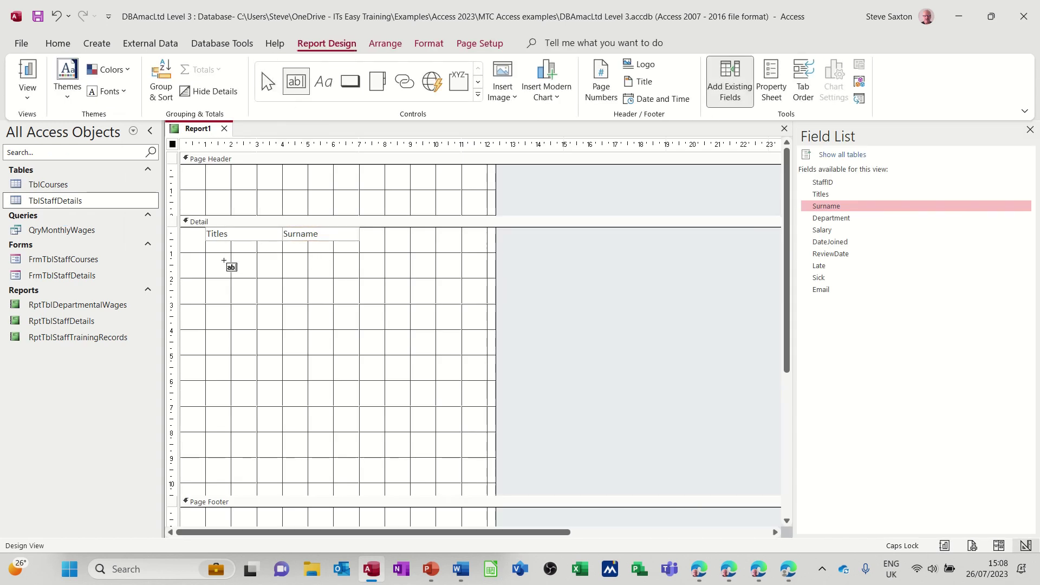
left_click_drag(218, 256, 508, 432)
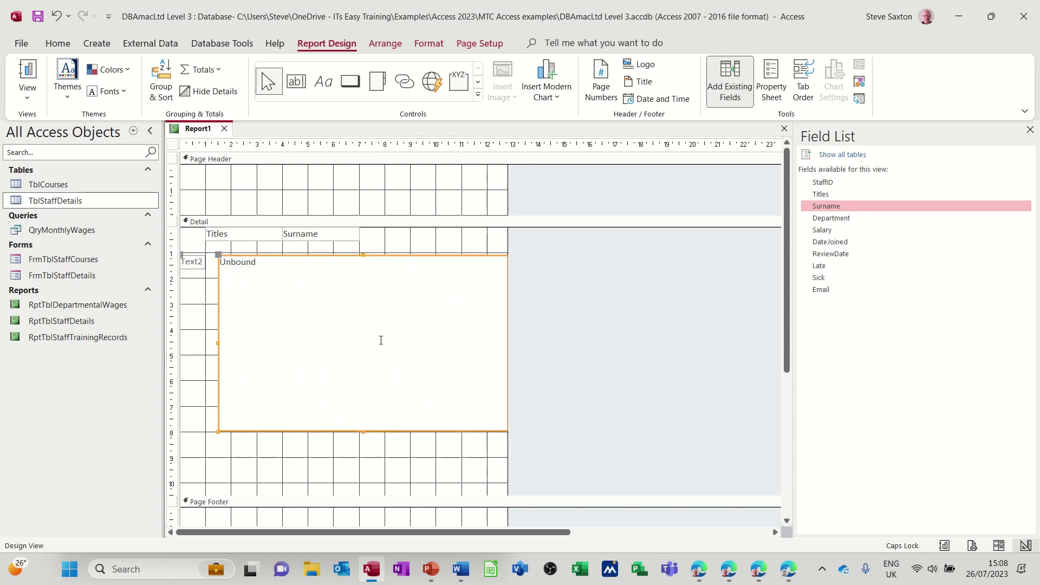
left_click(197, 267)
key("Delete")
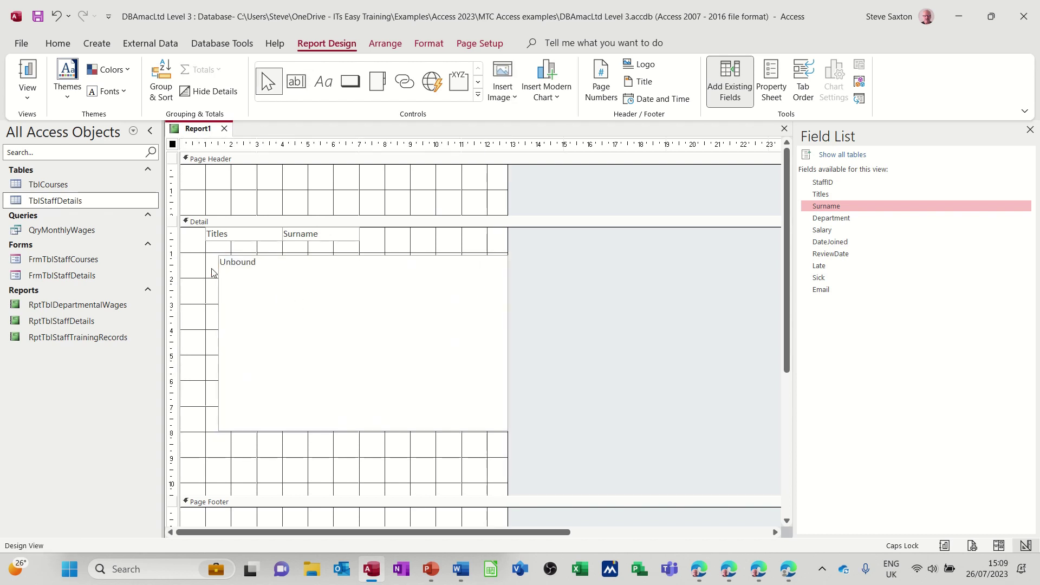
Enter =[TITLES]&" "&[SURNAME] in the new box and preview the report.
left_click(230, 268)
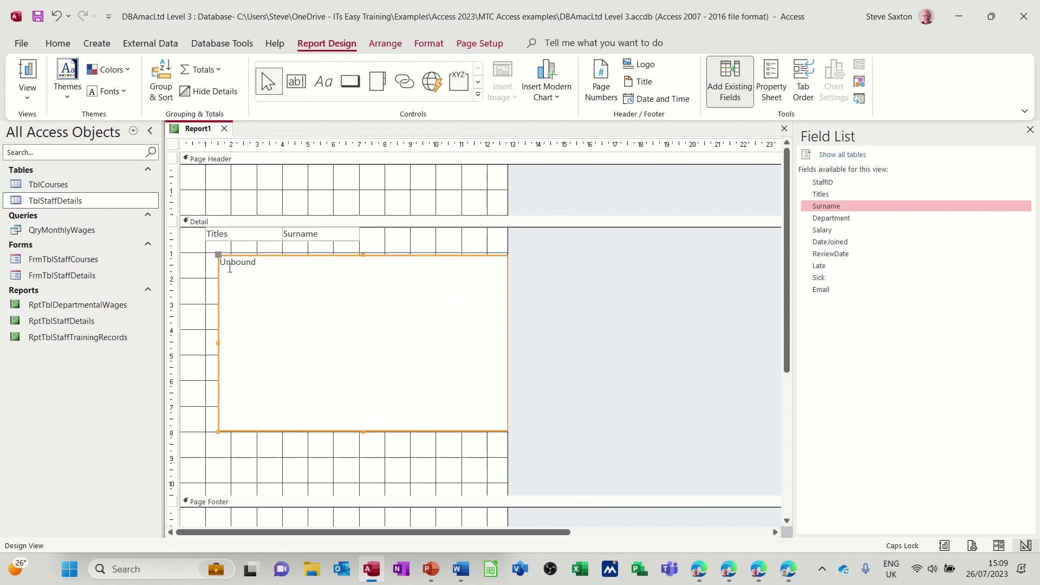
left_click(230, 269)
type("=")
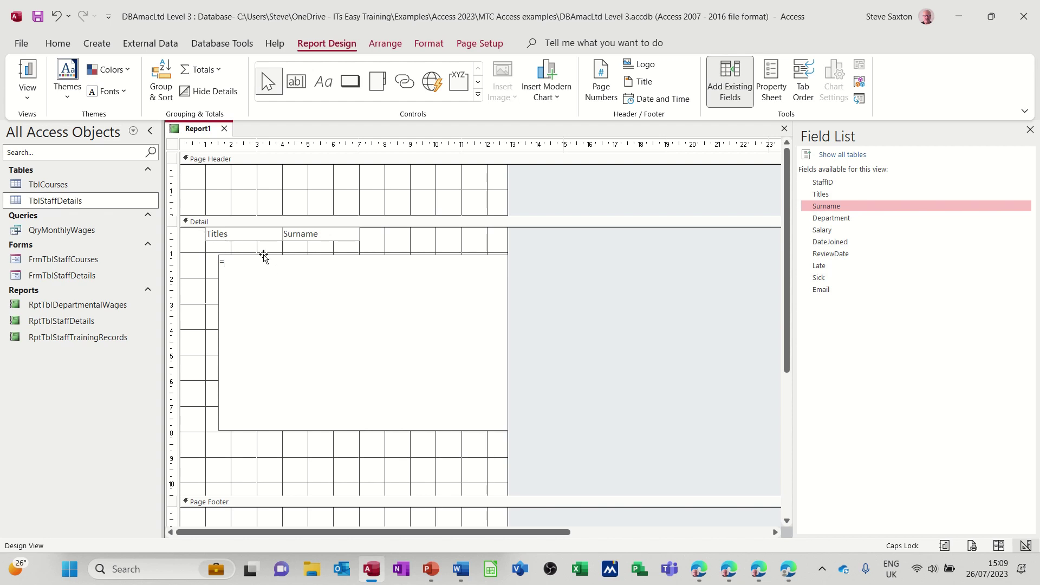
type("[TITLES]&\" \"&[SURNAME]")
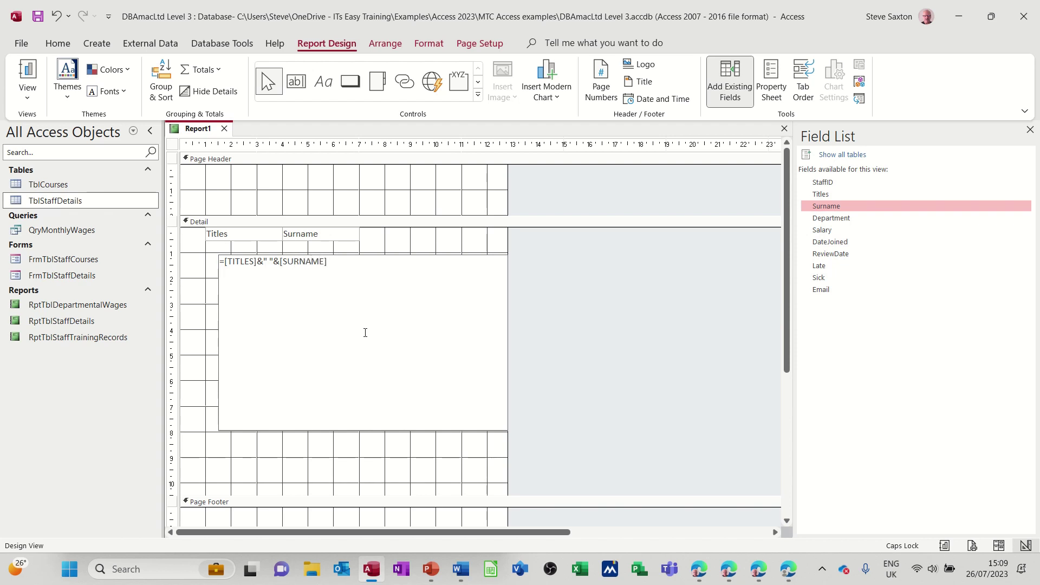
left_click(28, 69)
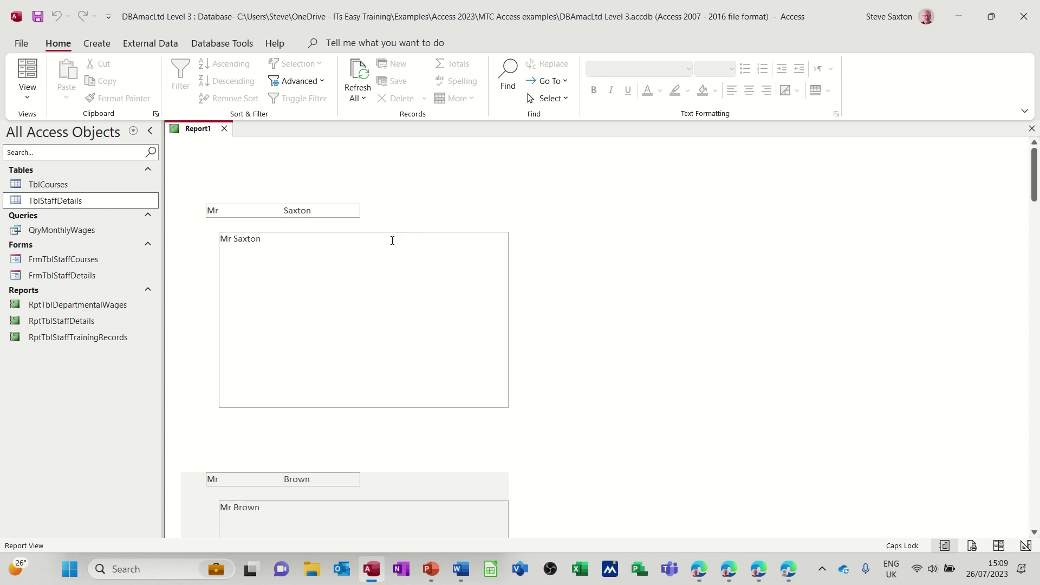
Switch Report1 back to Design View from the views list.
left_click(27, 92)
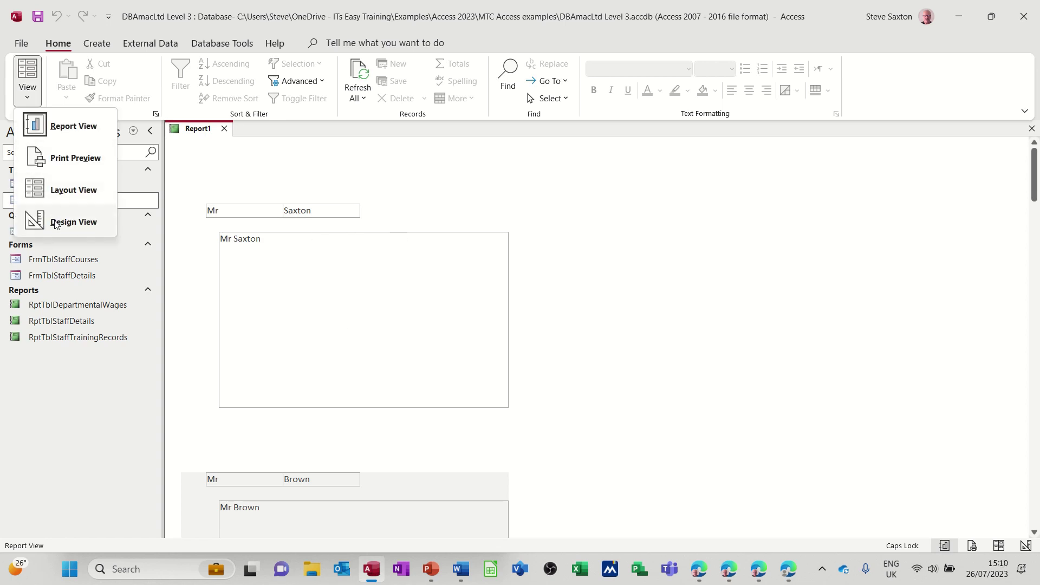
left_click(54, 220)
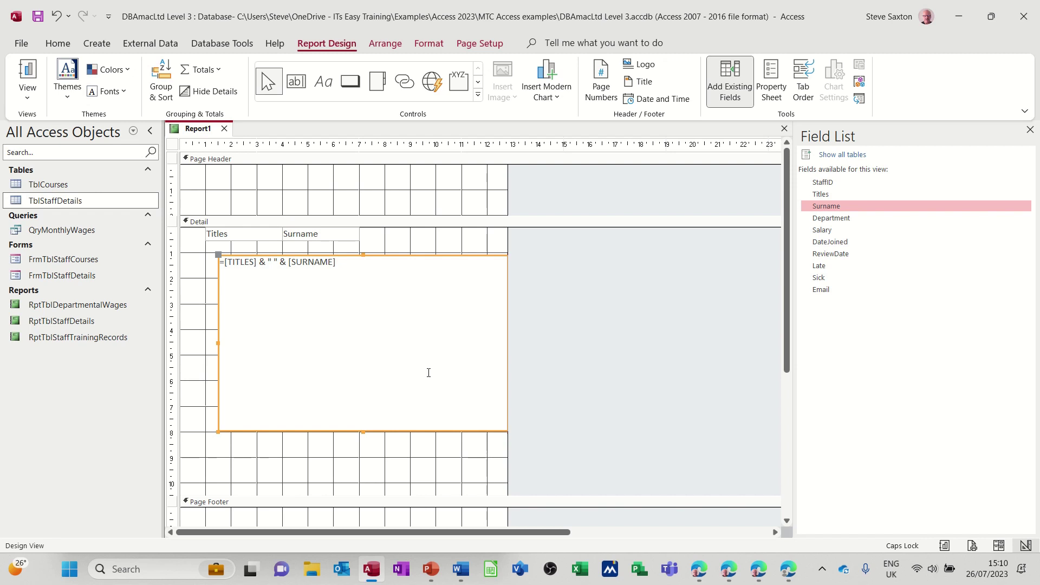
Append &" is in the "&[department] to the combined-name expression.
left_click(367, 270)
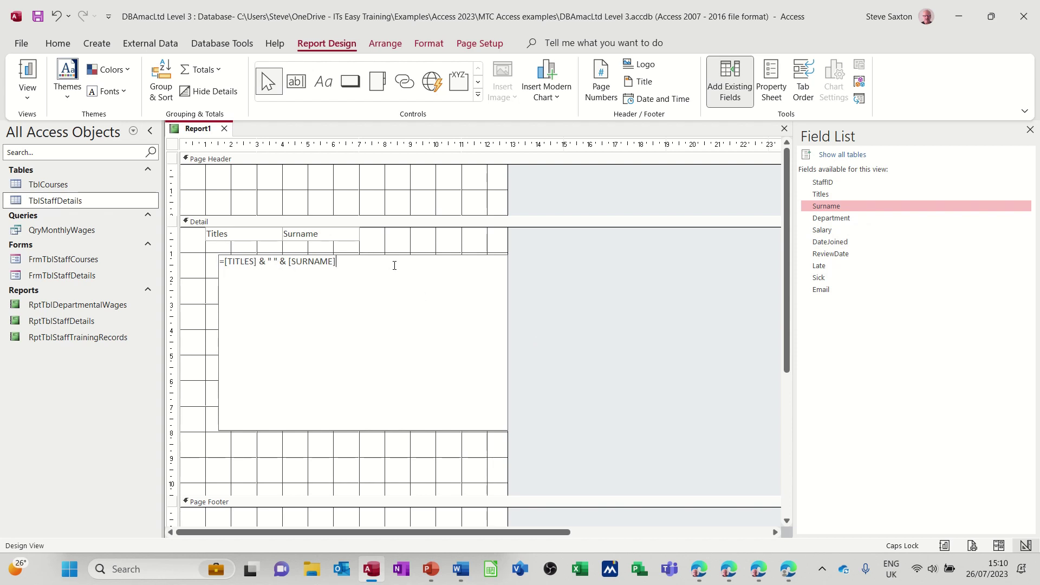
type("&\" IS IN")
key("BackSpace")
key("BackSpace")
key("BackSpace")
key("BackSpace")
key("BackSpace")
key("BackSpace")
key("Caps_Lock")
type("is in")
type(" \"")
left_click(366, 261)
type("the")
left_click(392, 263)
type("&[depa")
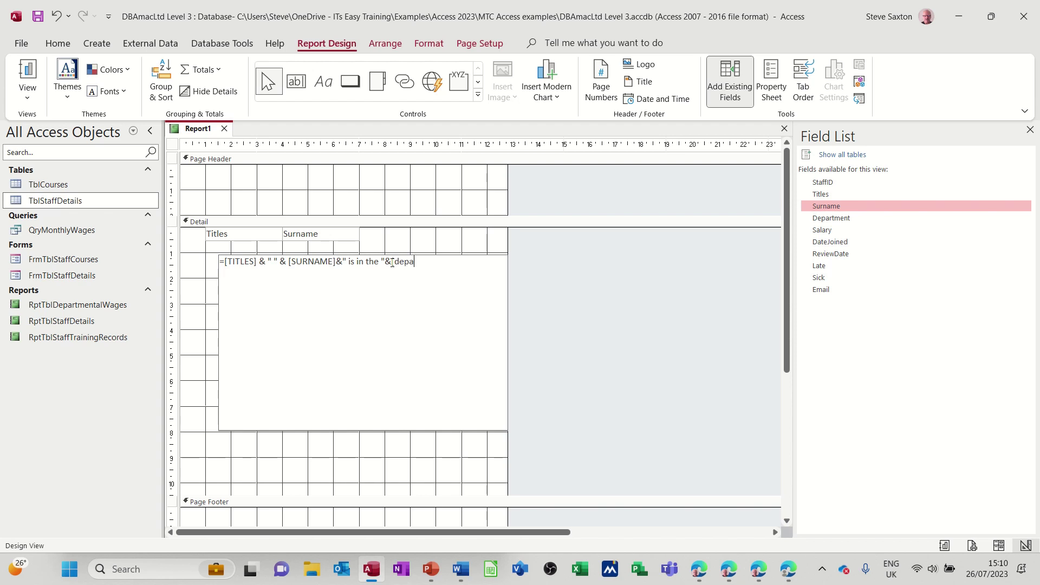
type("rtment]")
Preview the report, then reopen TblStaffDetails to check its Department data.
left_click(27, 73)
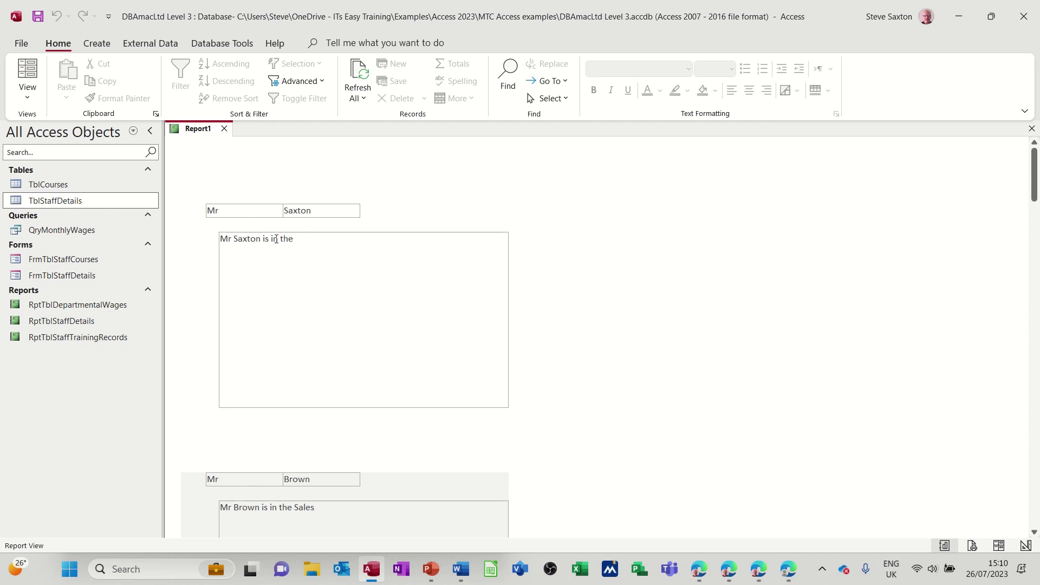
left_click(54, 204)
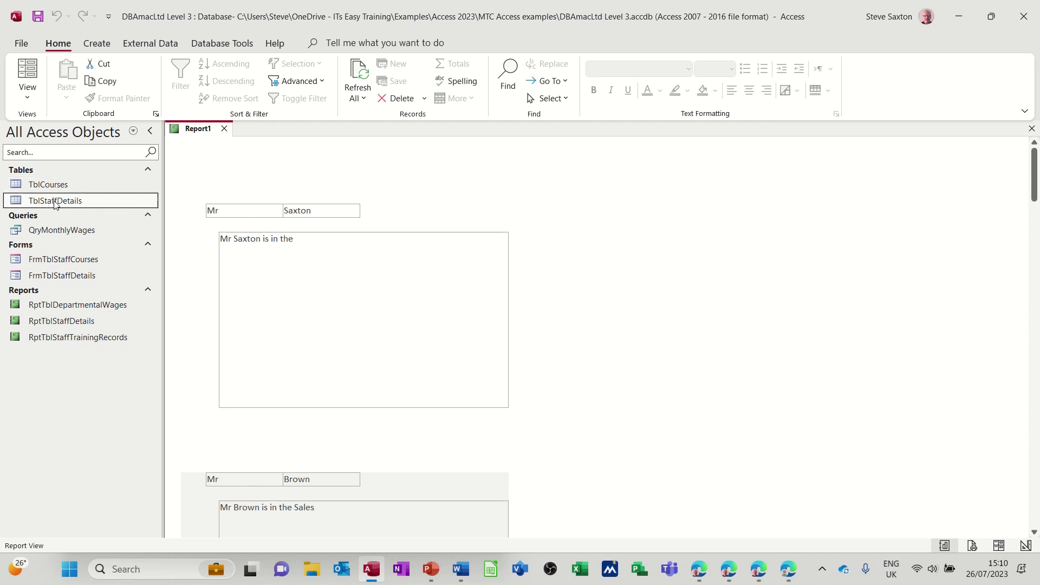
double_click(55, 202)
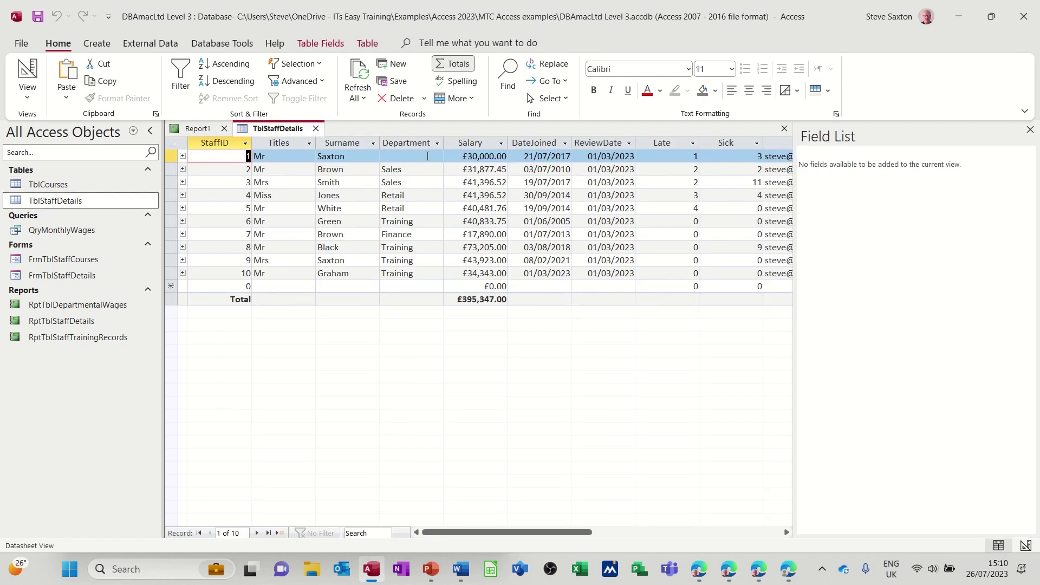
left_click(316, 128)
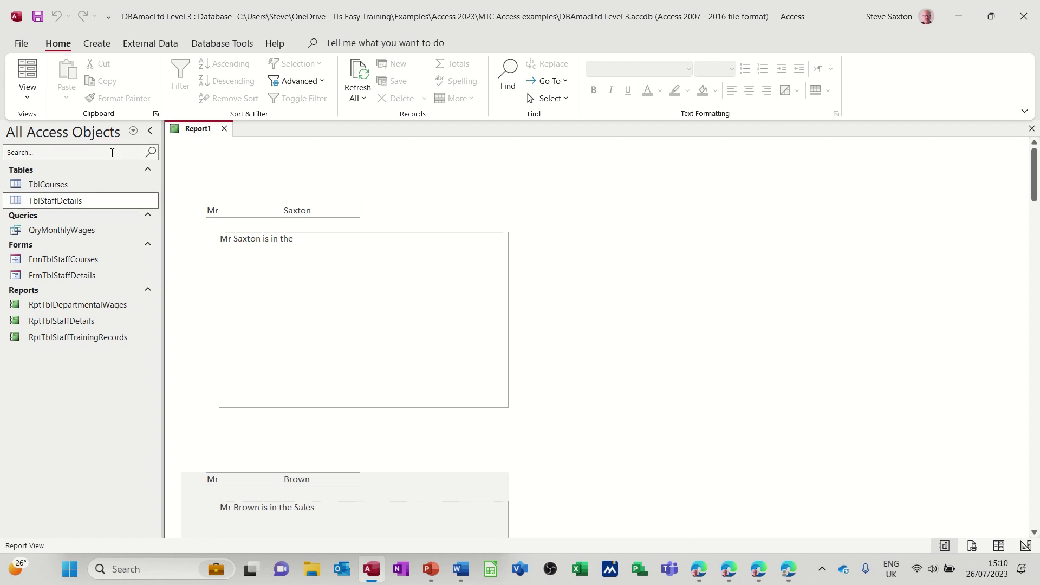
Add &" department" to the sentence expression and preview it in Report View.
left_click(28, 95)
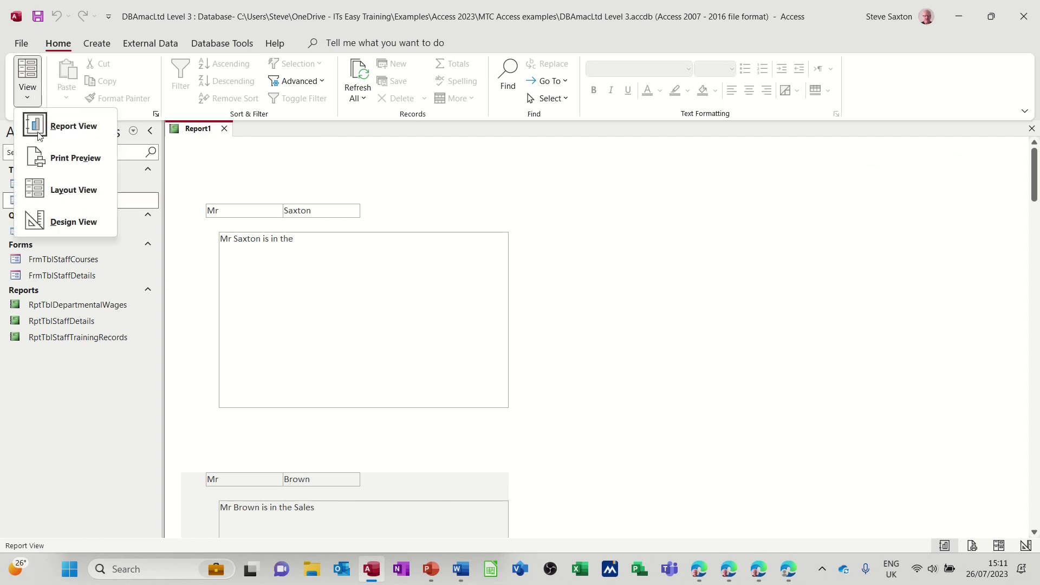
left_click(58, 220)
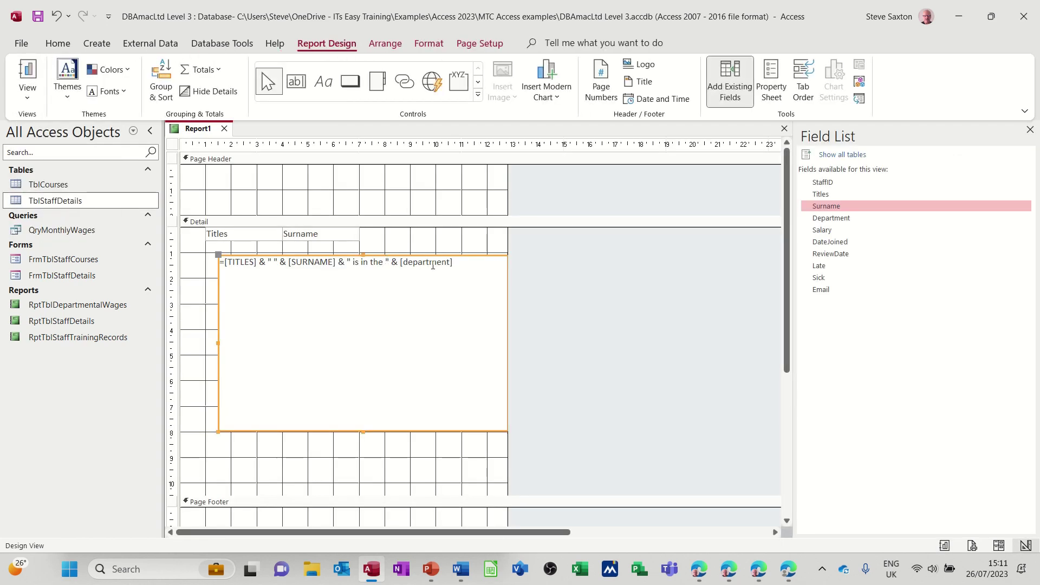
left_click(458, 264)
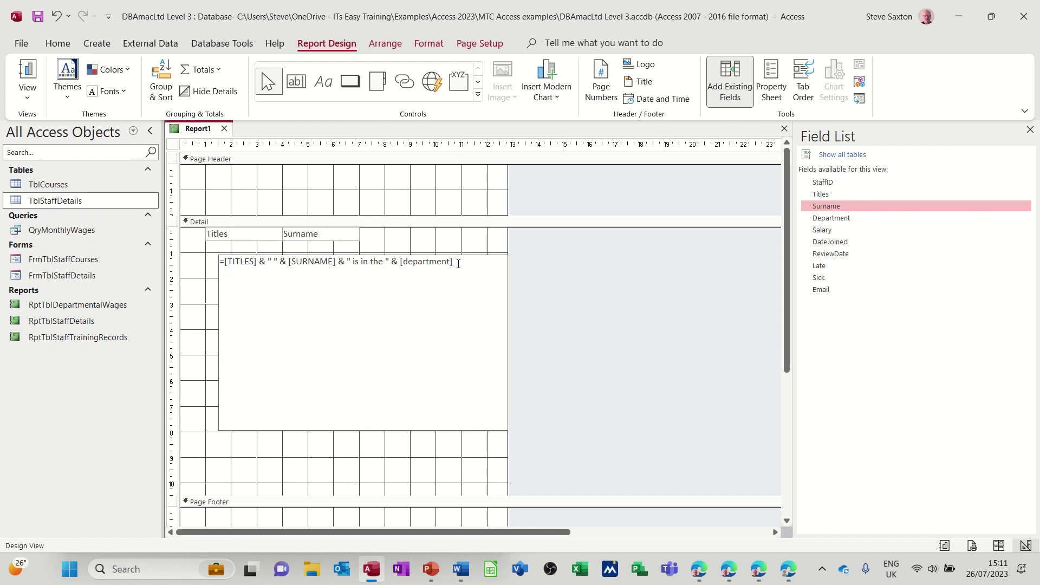
type("&\" department")
left_click(29, 72)
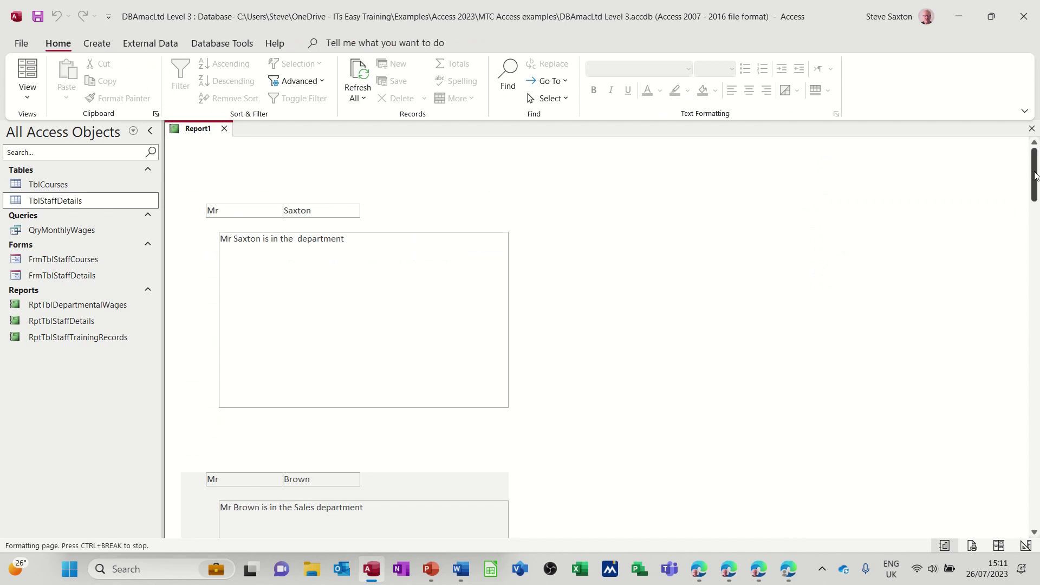
mouse_move(1034, 175)
left_mouse_down()
mouse_move(1037, 266)
mouse_move(1037, 174)
left_mouse_up()
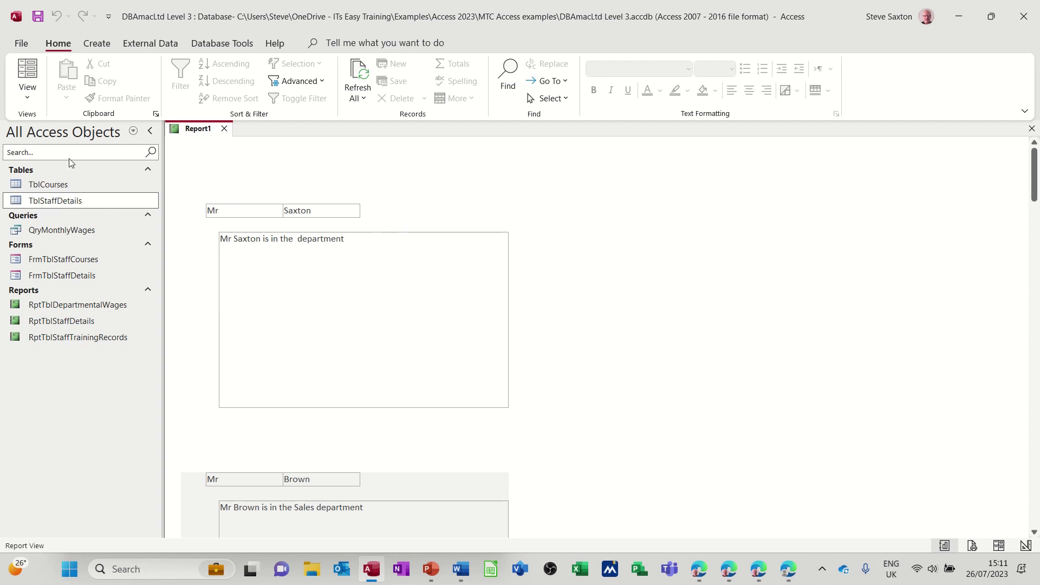
left_click(27, 98)
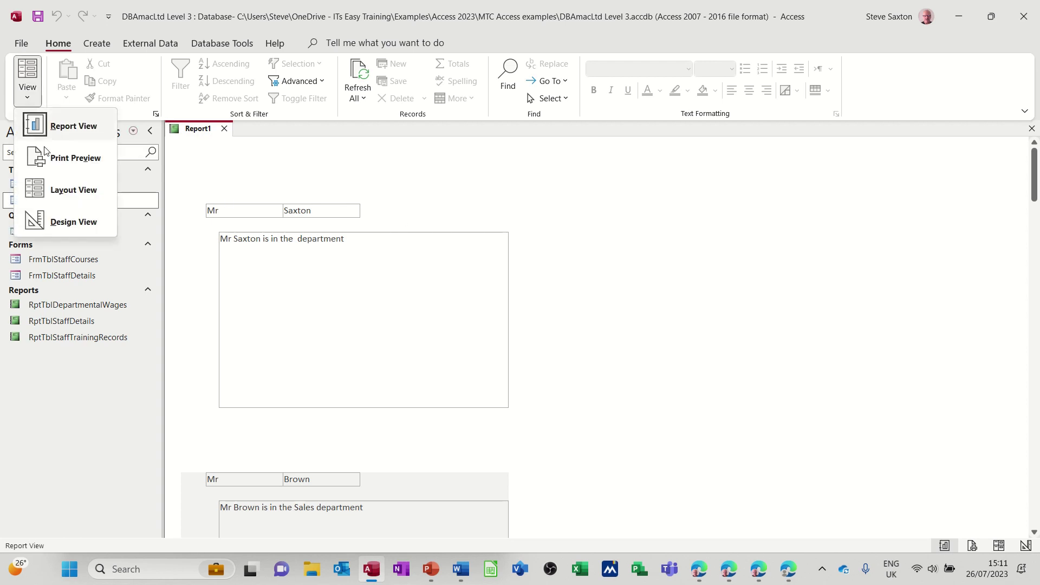
Shorten the sentence text box and the Detail section, then preview the tighter layout.
left_click(67, 217)
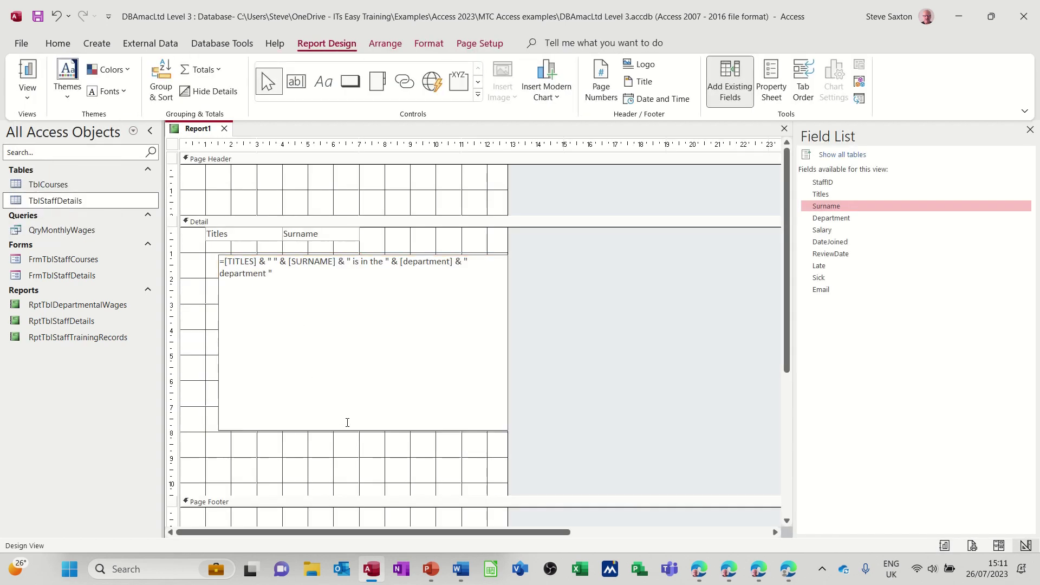
left_click(357, 435)
left_click(364, 432)
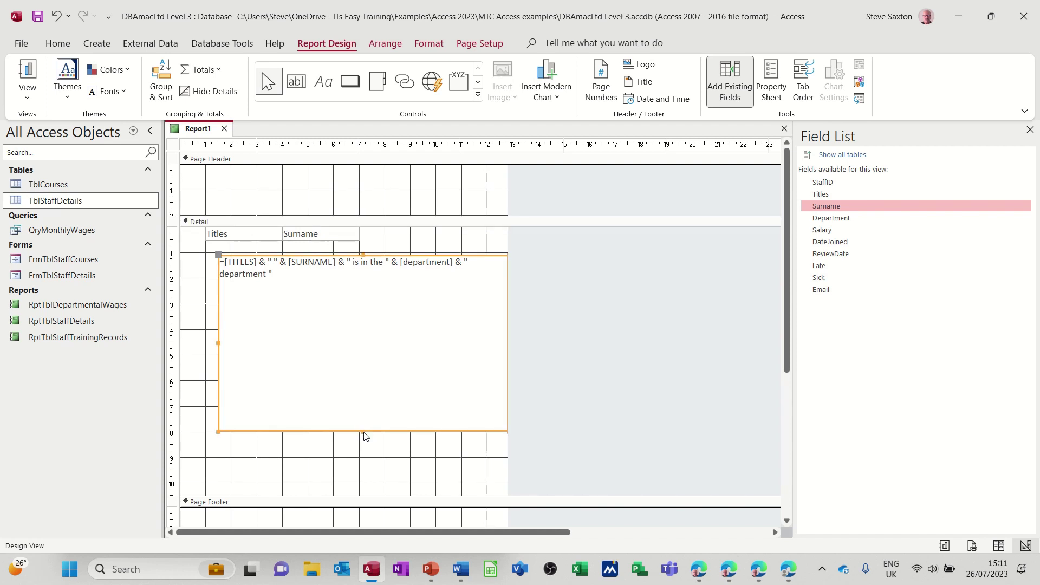
left_click_drag(361, 432, 360, 322)
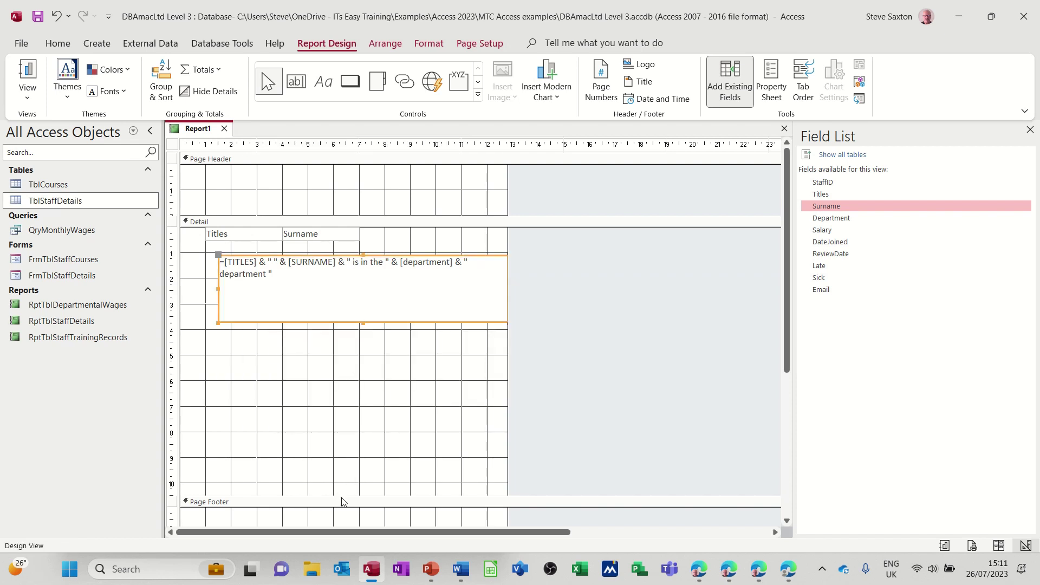
left_click_drag(339, 494, 337, 341)
left_click(28, 73)
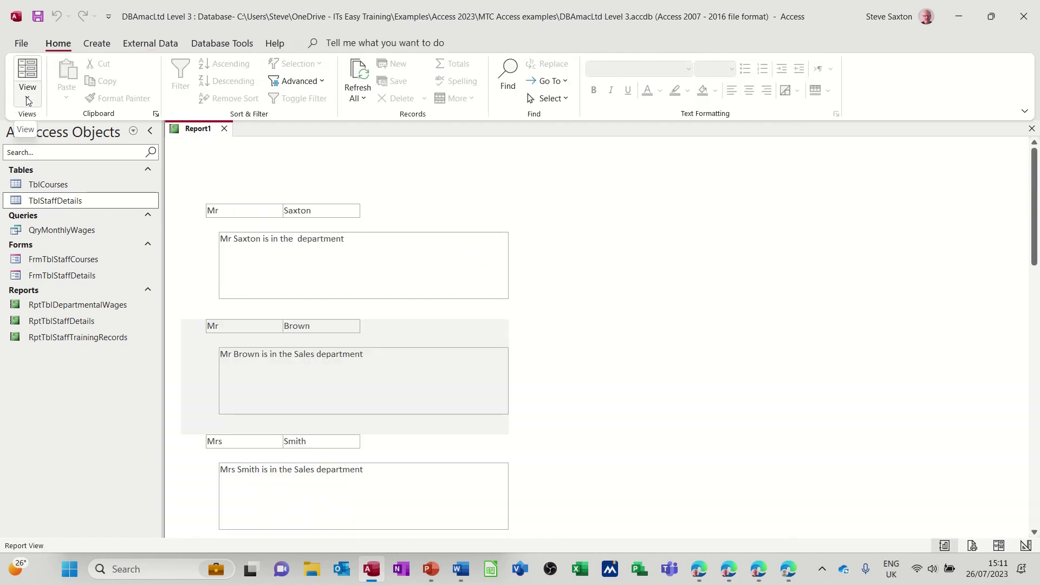
Delete the Titles and Surname boxes and move the sentence box to the Detail top-left.
left_click(27, 97)
left_click(64, 223)
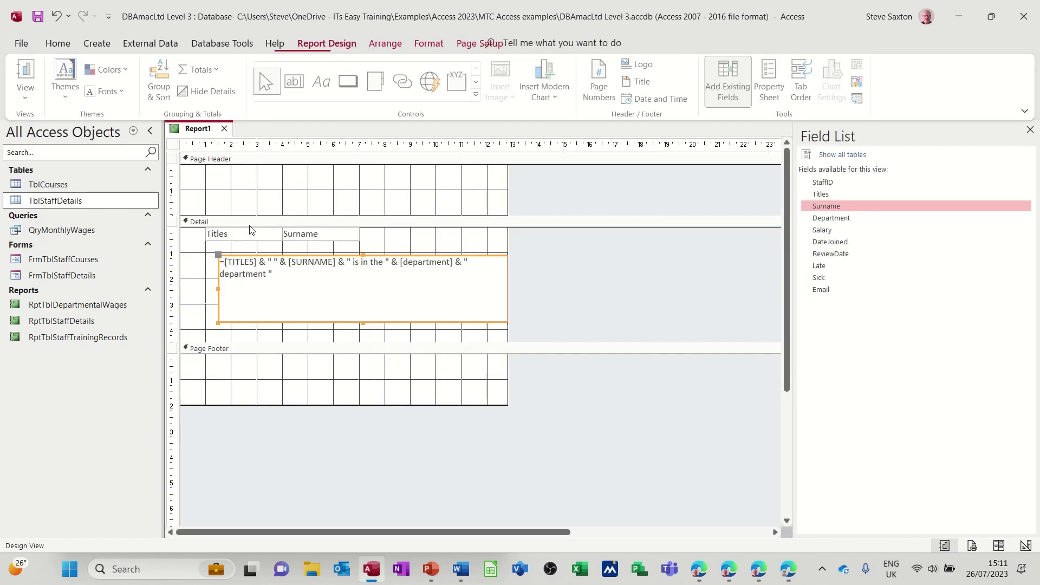
left_click(255, 234)
key("Delete")
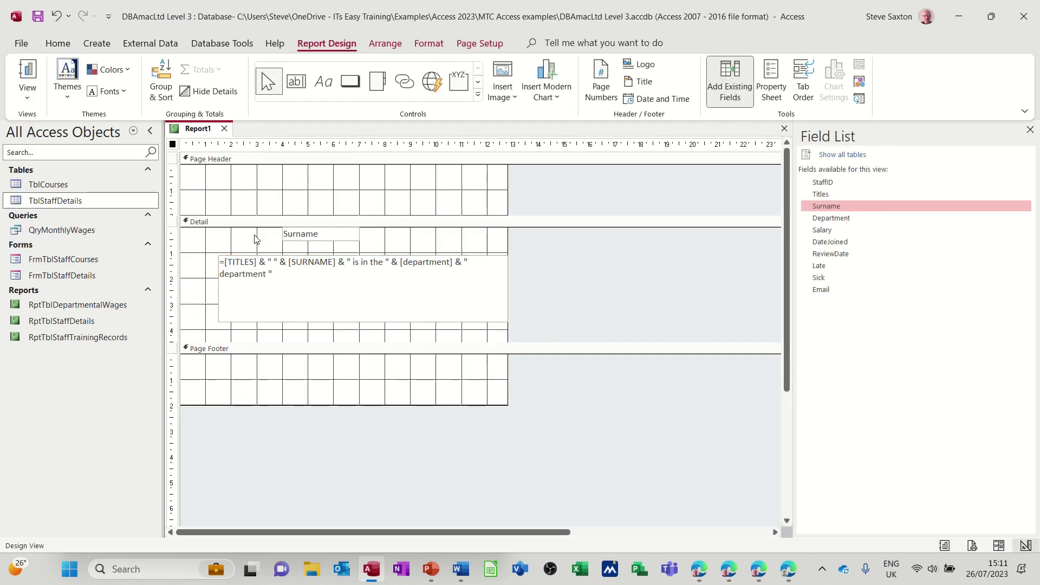
left_click(291, 239)
key("Delete")
left_click_drag(298, 260, 280, 239)
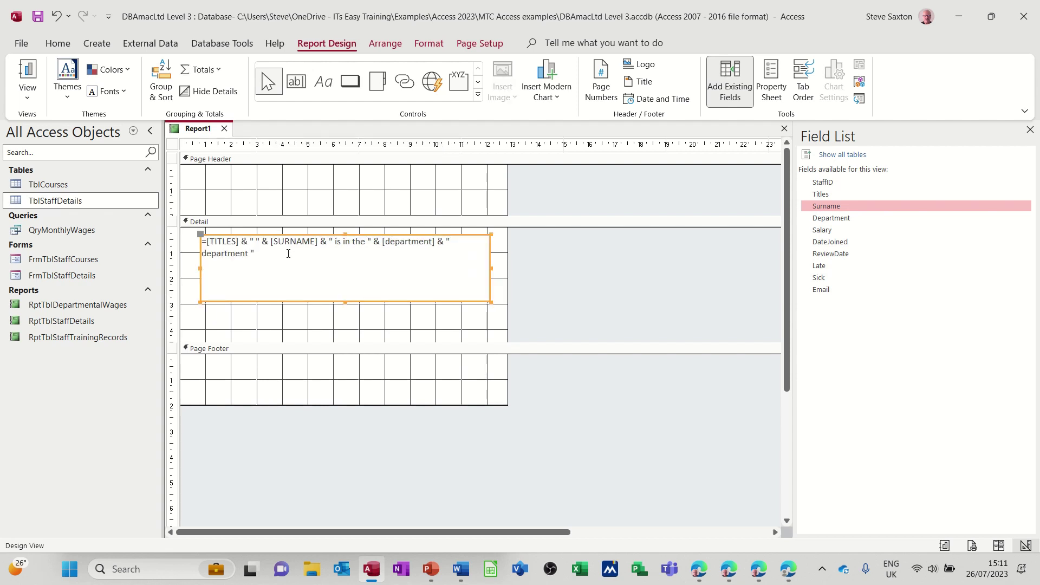
left_click(282, 257)
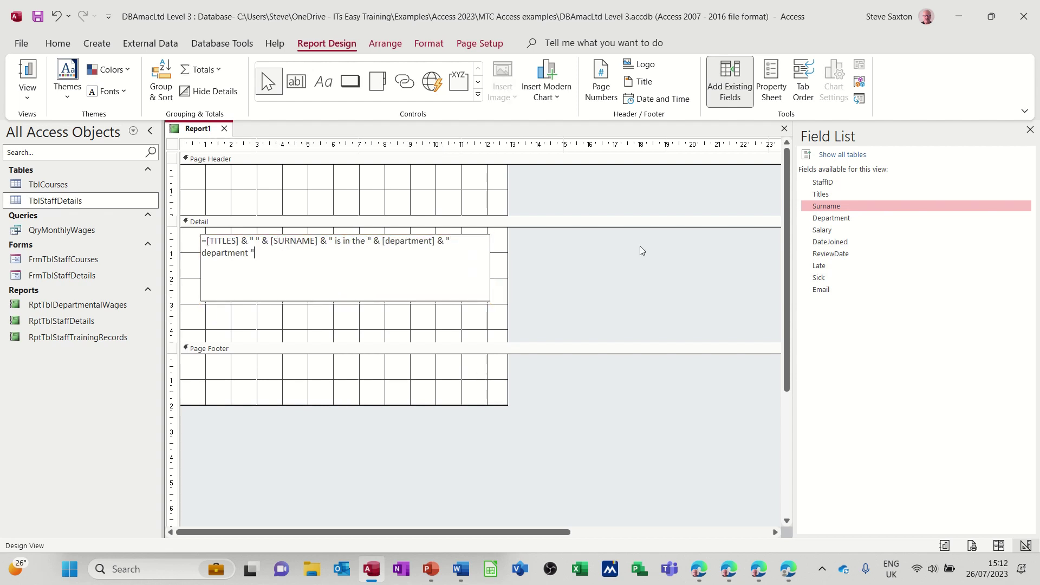
Add the Salary field and append "with a salary of" &[salary] to the sentence, then preview.
left_click_drag(823, 230, 422, 319)
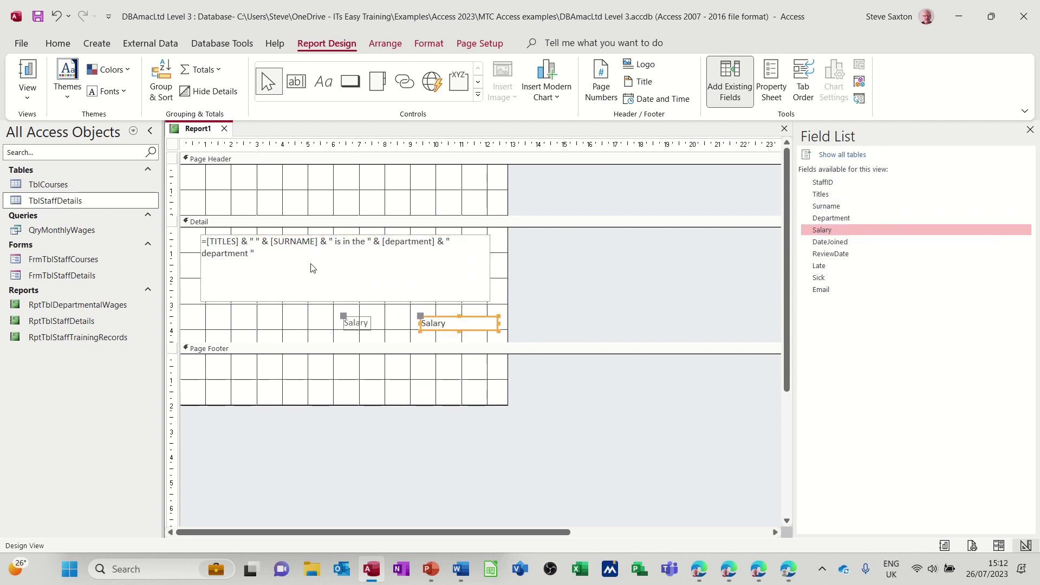
left_click(270, 254)
left_click(282, 255)
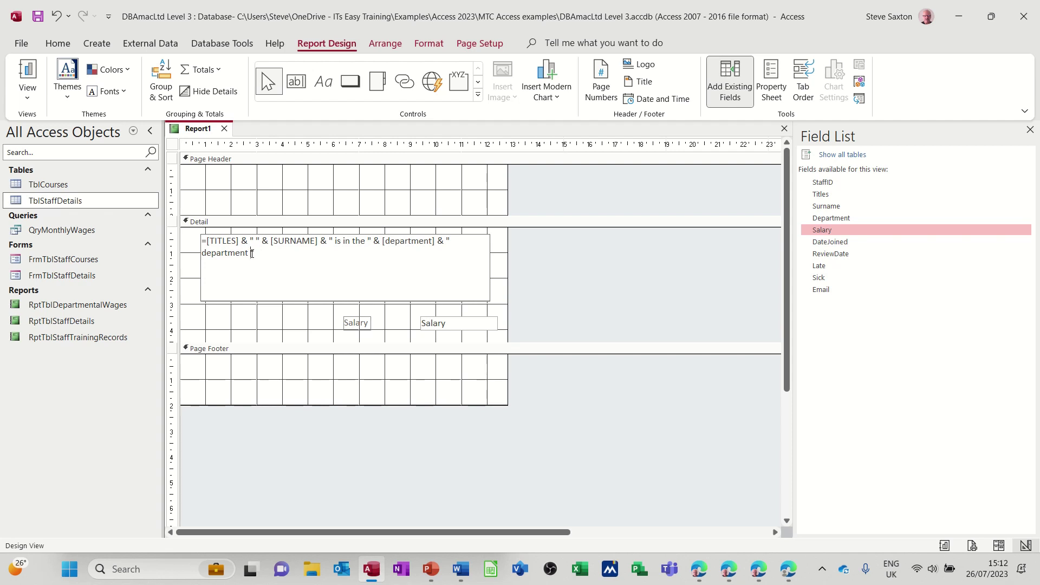
type("with a salary of")
left_click(325, 252)
type("&[salary]")
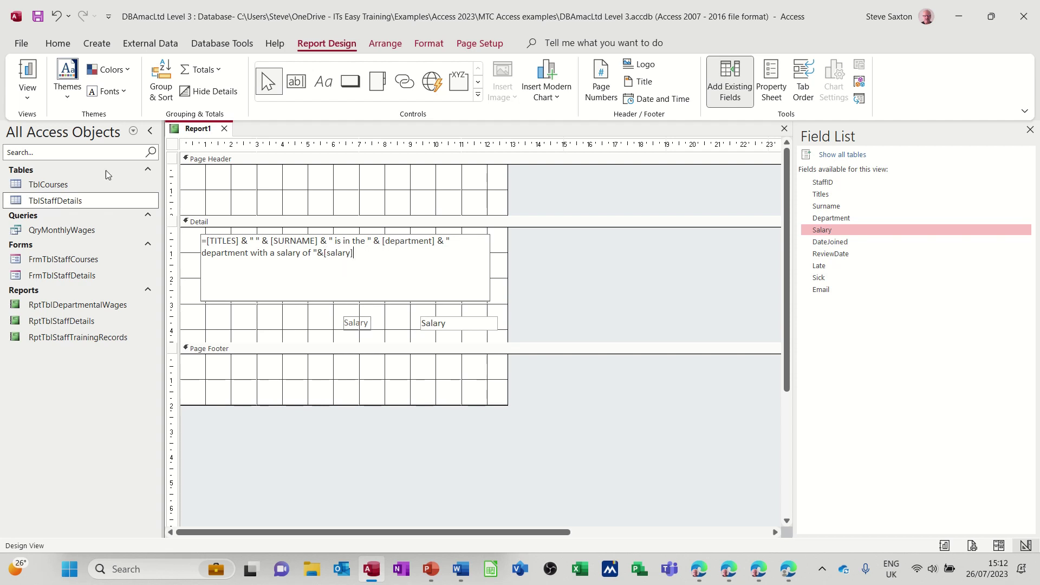
left_click(27, 73)
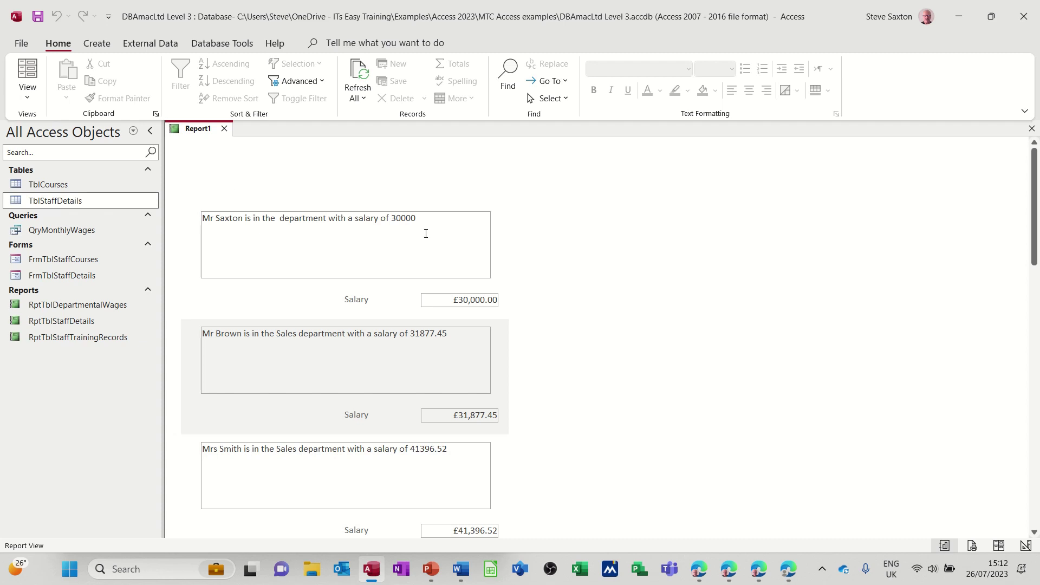
In Design View, wrap the salary as Format([salary],"£#,###.00") in the sentence expression, then preview the report.
left_click(30, 101)
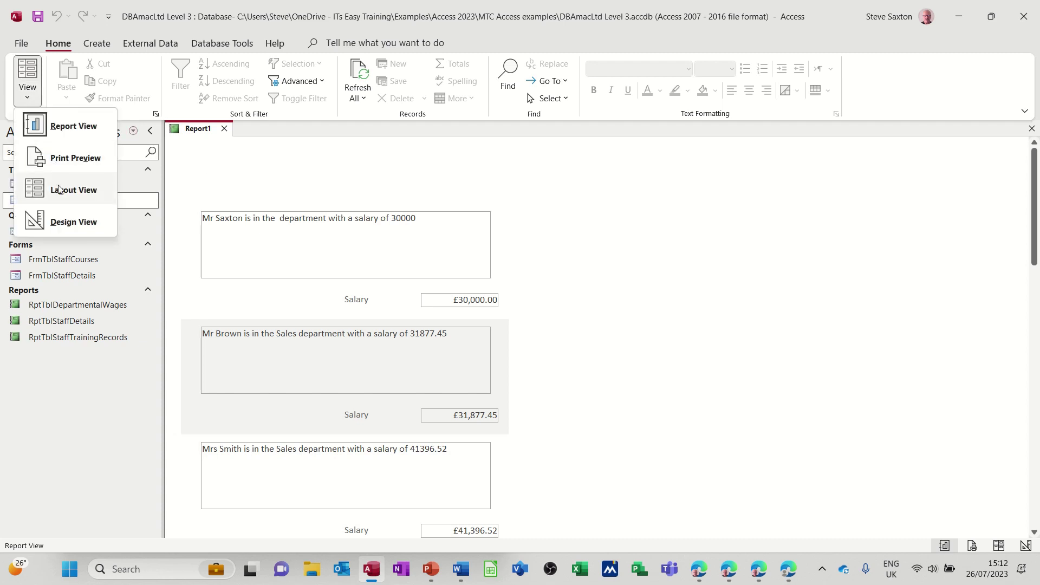
left_click(61, 221)
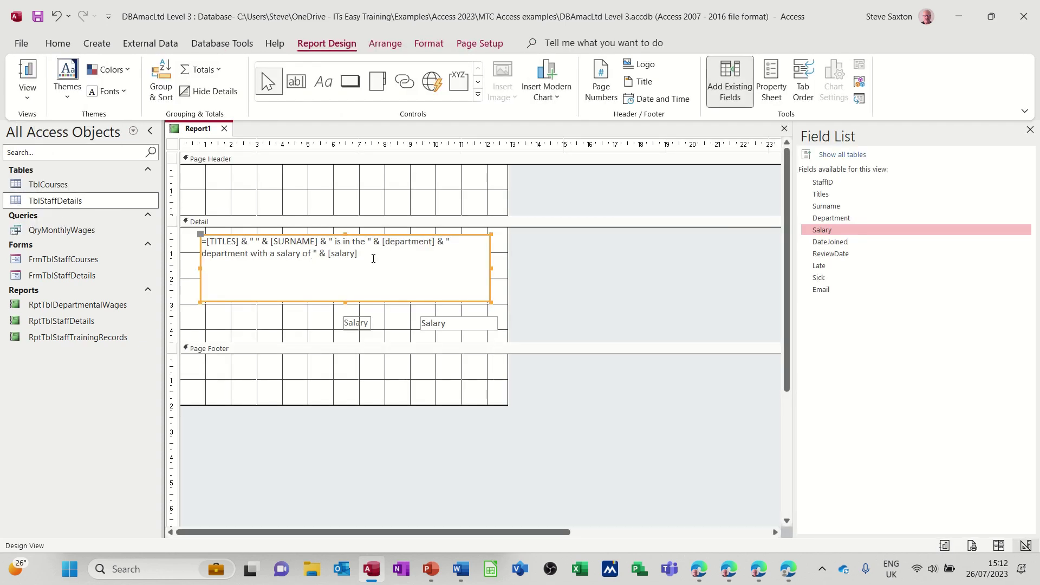
left_click(328, 253)
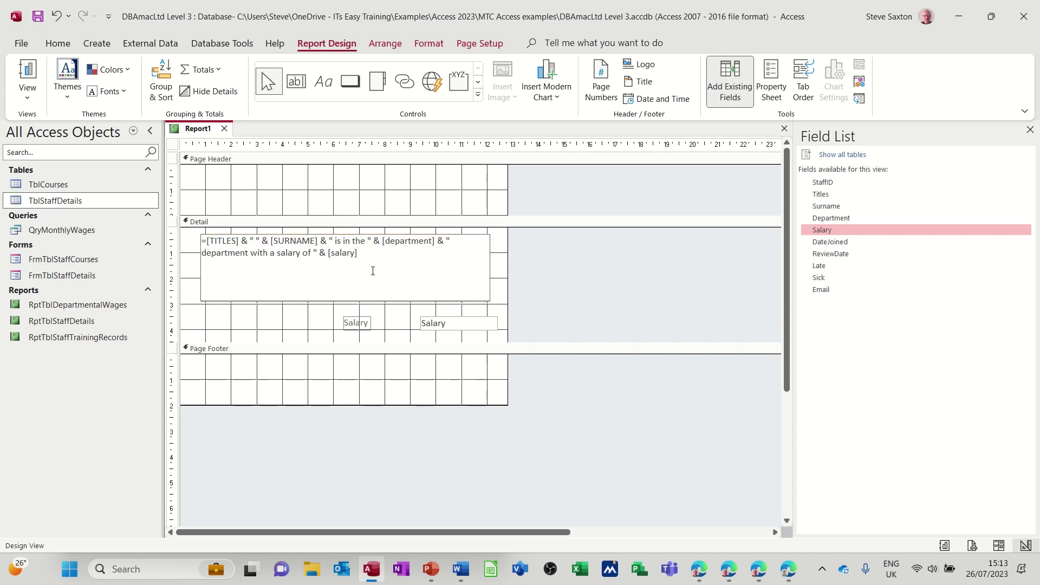
type("format(")
type("£#.###")
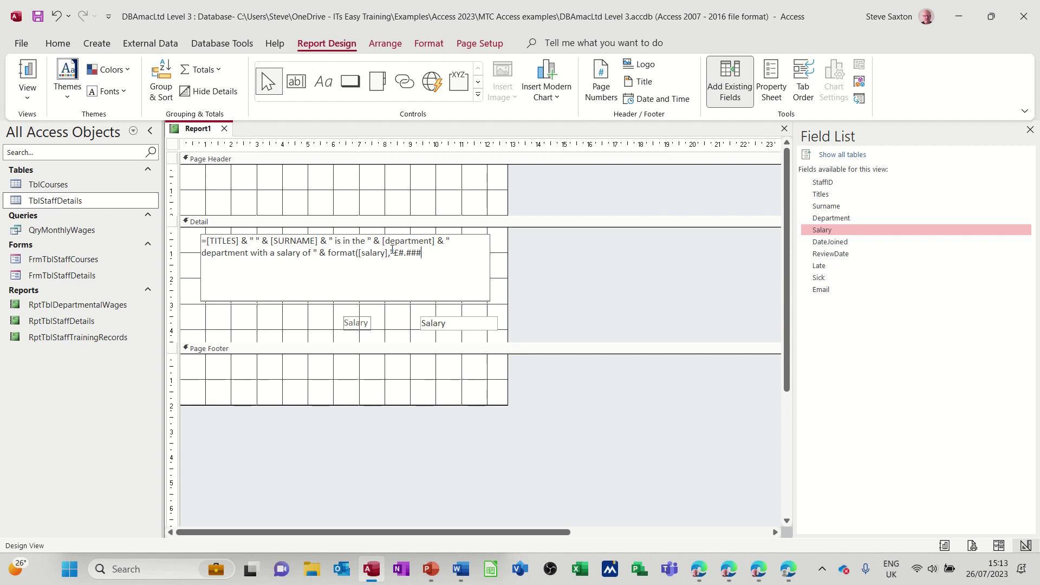
type(".00")
left_click(28, 73)
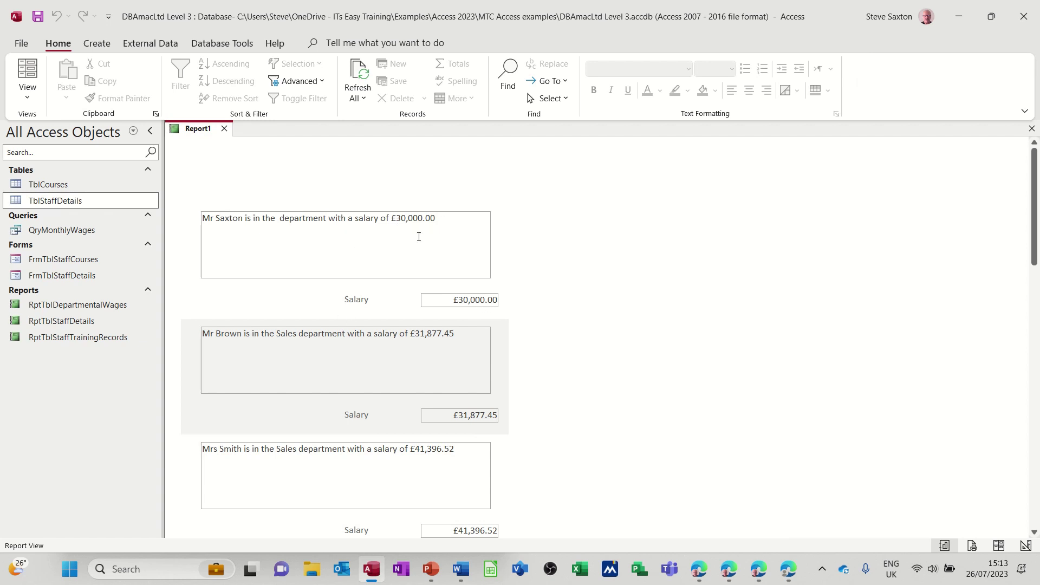
Switch Report1 back to Design View to show the finished Format([salary],"£#,###.00") expression.
left_click(32, 100)
left_click(68, 224)
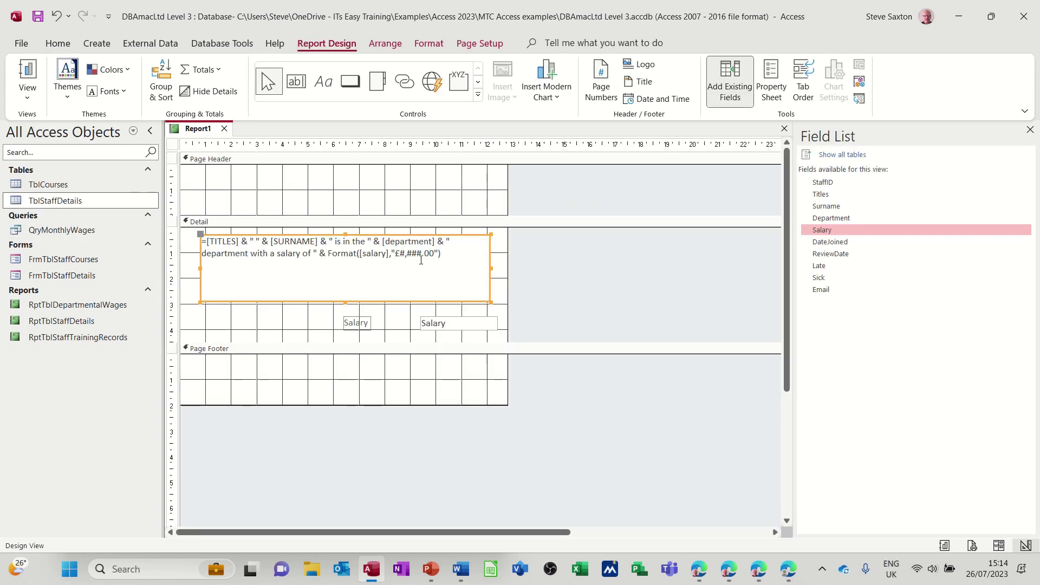